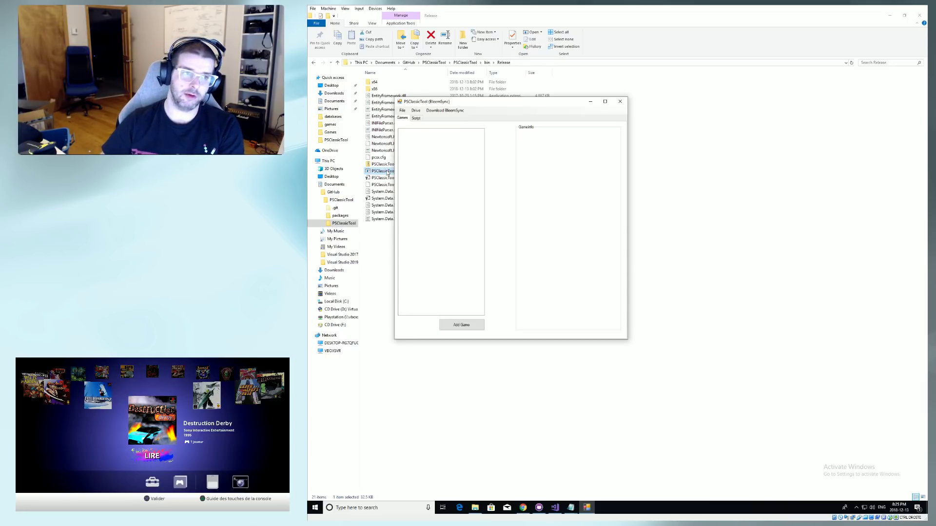
Step: Check which drives are offered in the tool's drive list
drag(484, 105, 623, 107)
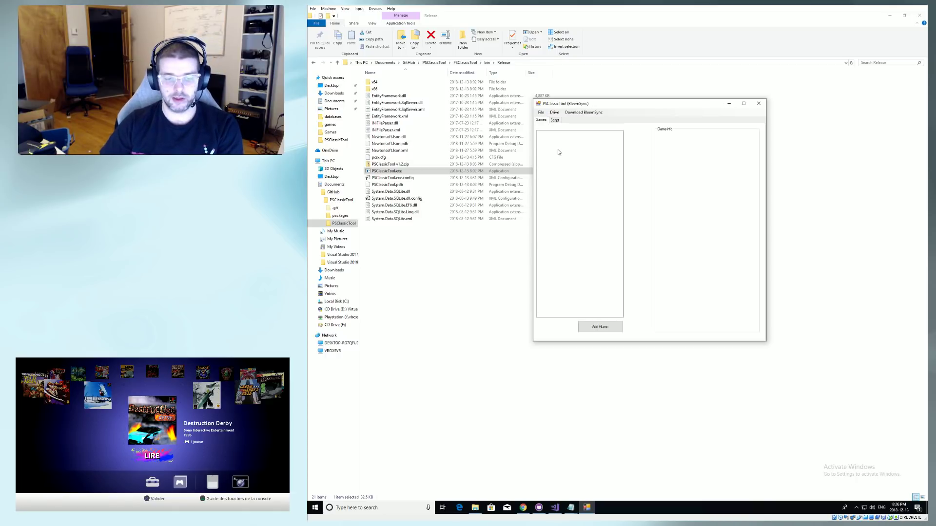
click(556, 112)
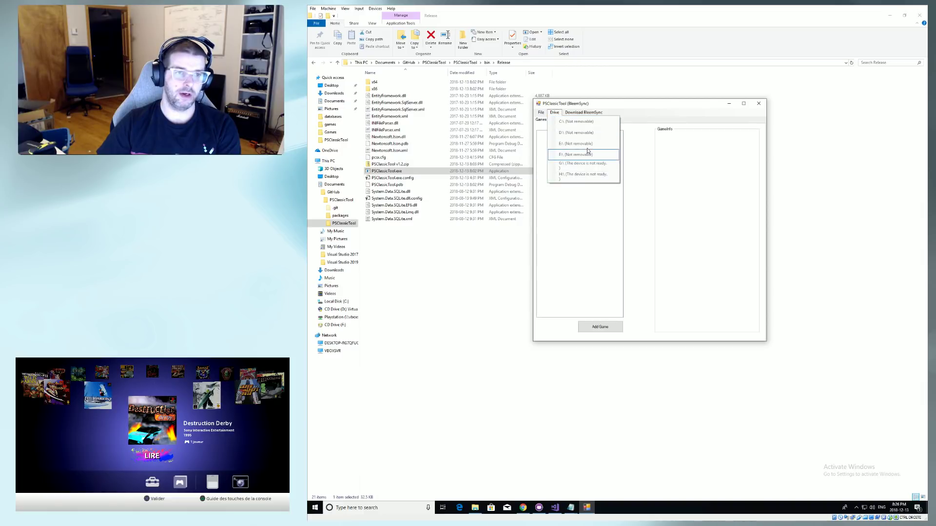
click(569, 133)
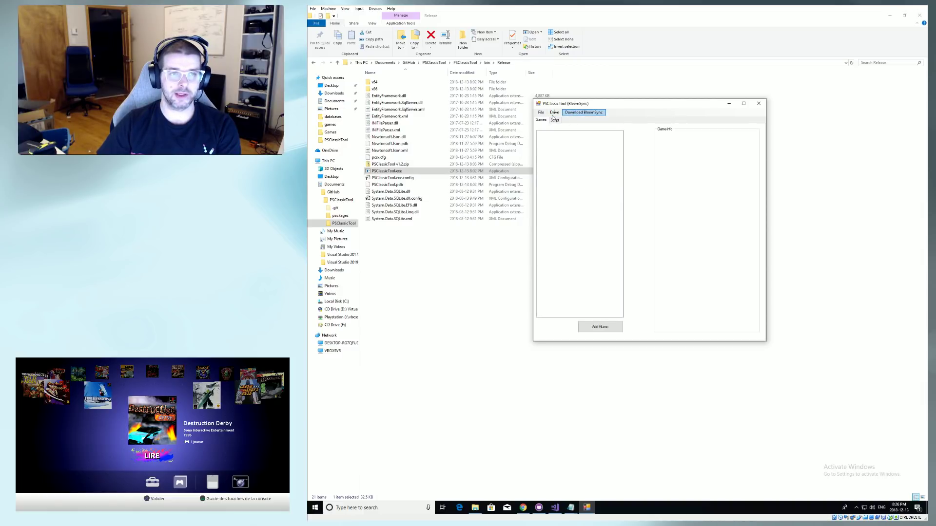
click(553, 115)
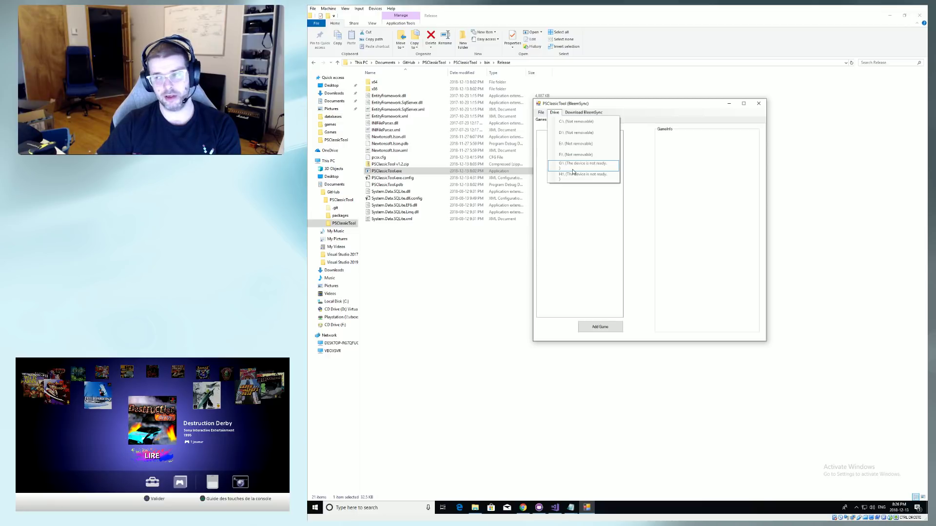
click(592, 257)
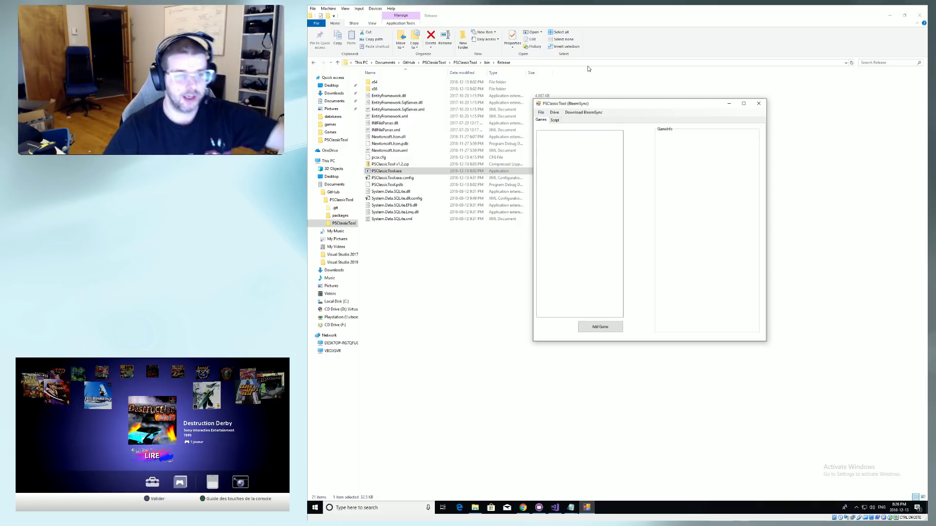
Step: Restart PSClassicTool from the Release folder with the SONY (G:) USB drive connected
click(758, 103)
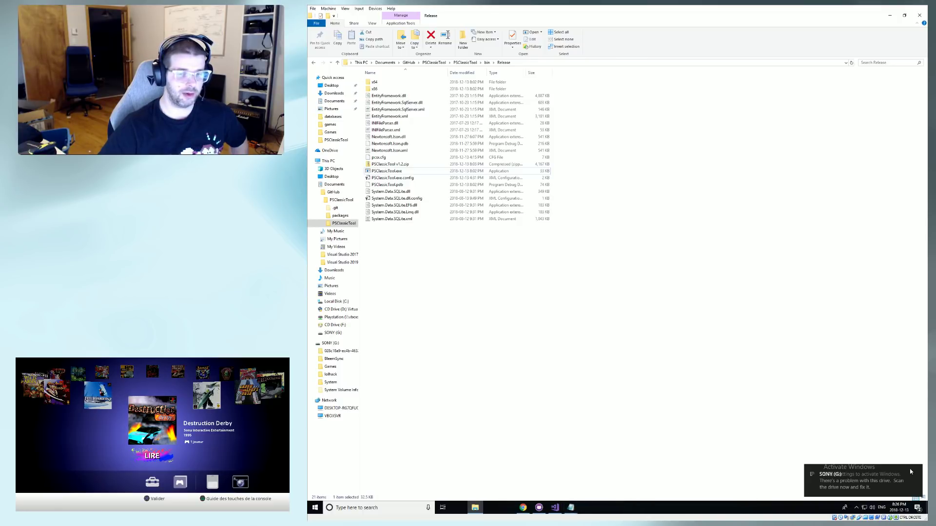
click(436, 283)
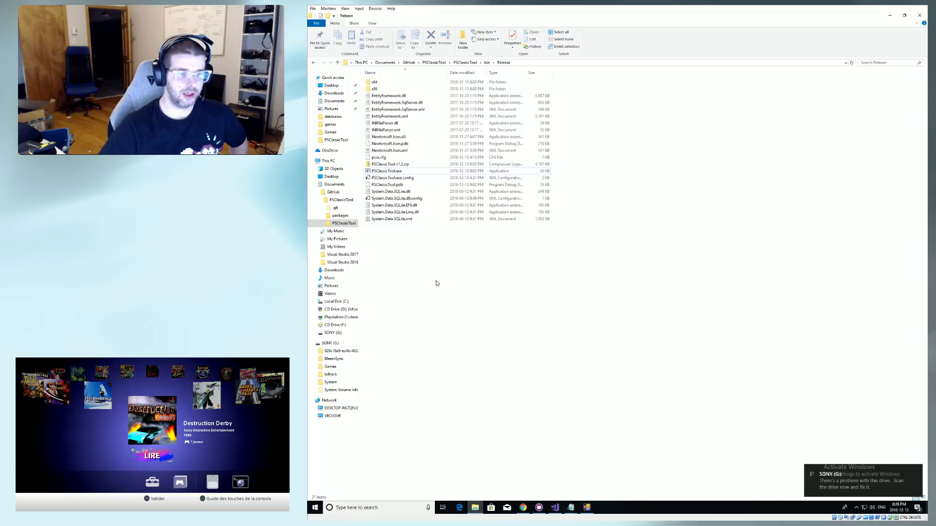
click(596, 508)
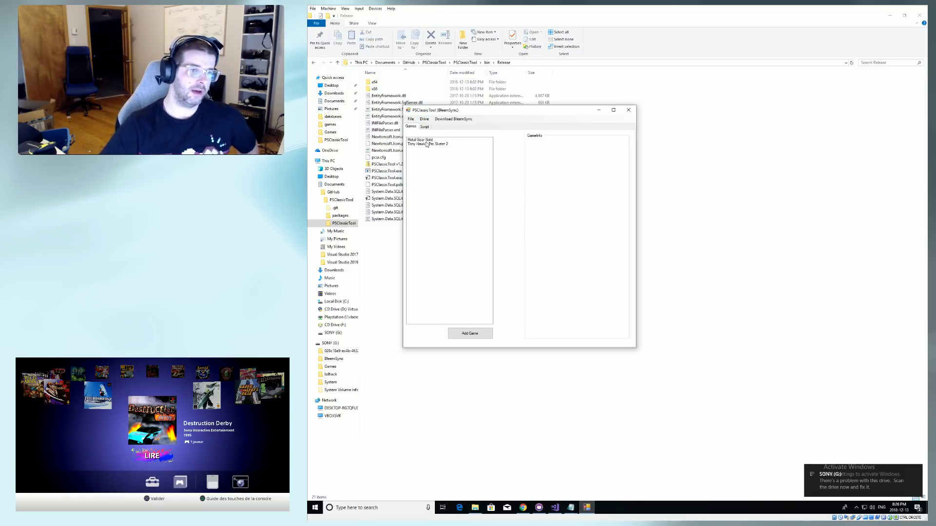
Step: Examine the game info of Metal Gear Solid and Tony Hawk's Pro Skater 2, closing the SONY (G:) folder window
click(426, 141)
double_click(425, 144)
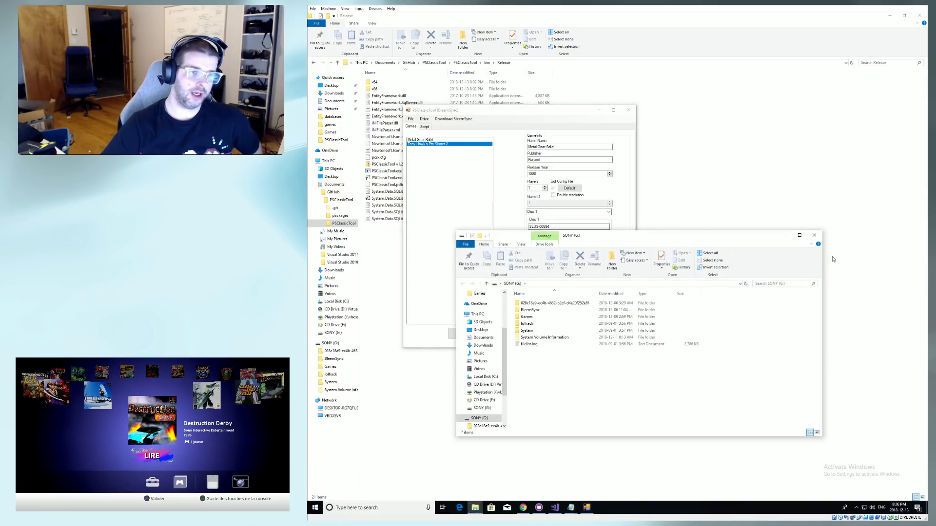
click(814, 235)
click(431, 141)
click(431, 144)
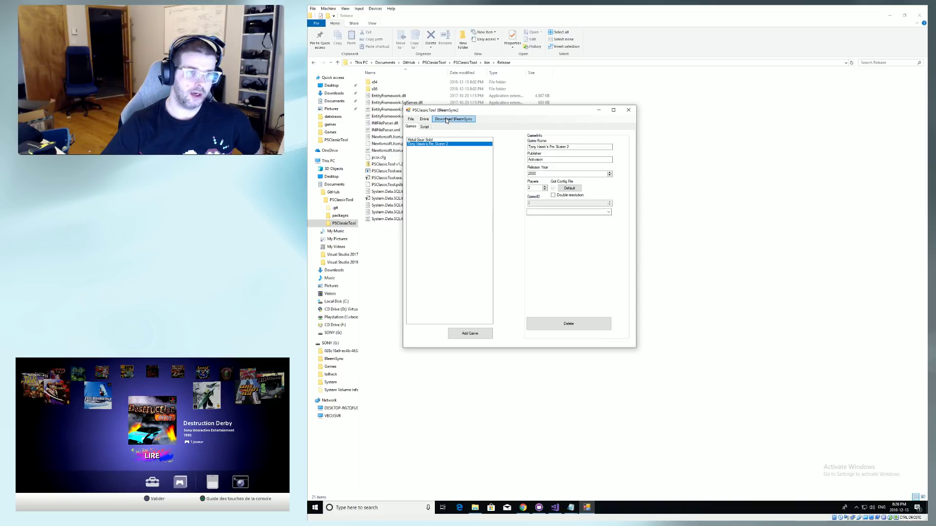
click(566, 212)
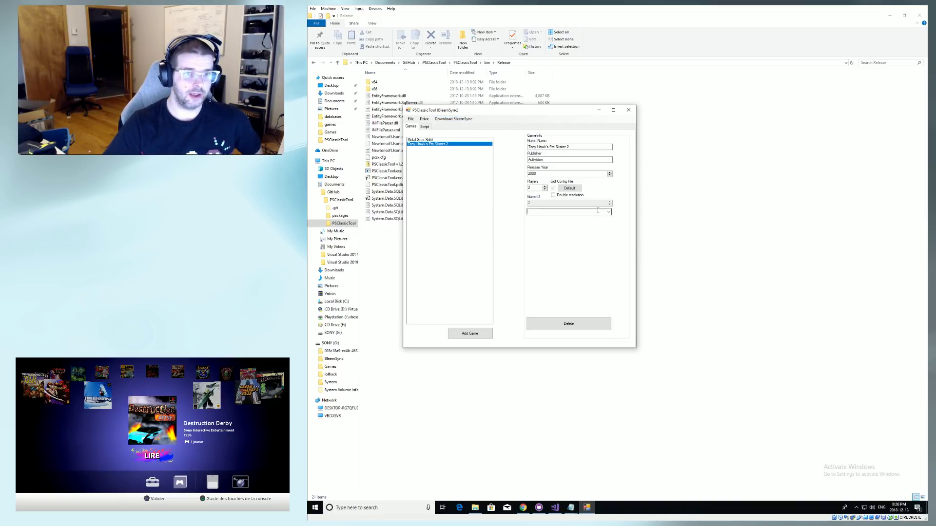
Step: Look through the BleemSync versions offered for download, including the BleemSync 0.3.2 packages
click(451, 118)
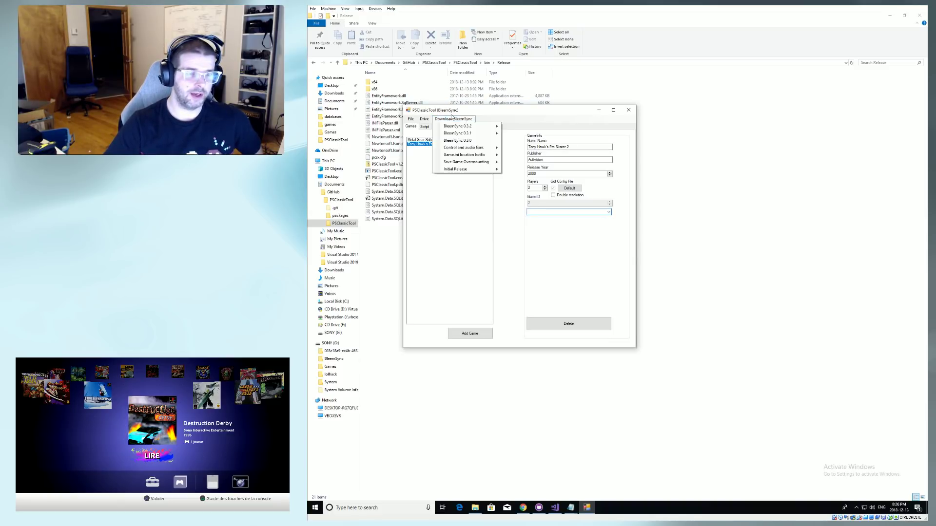
mouse_move(457, 127)
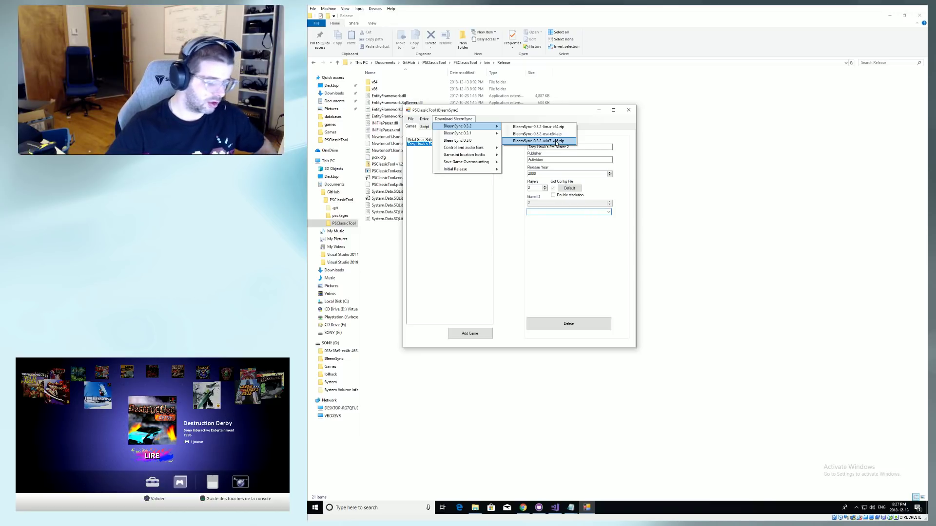
click(442, 237)
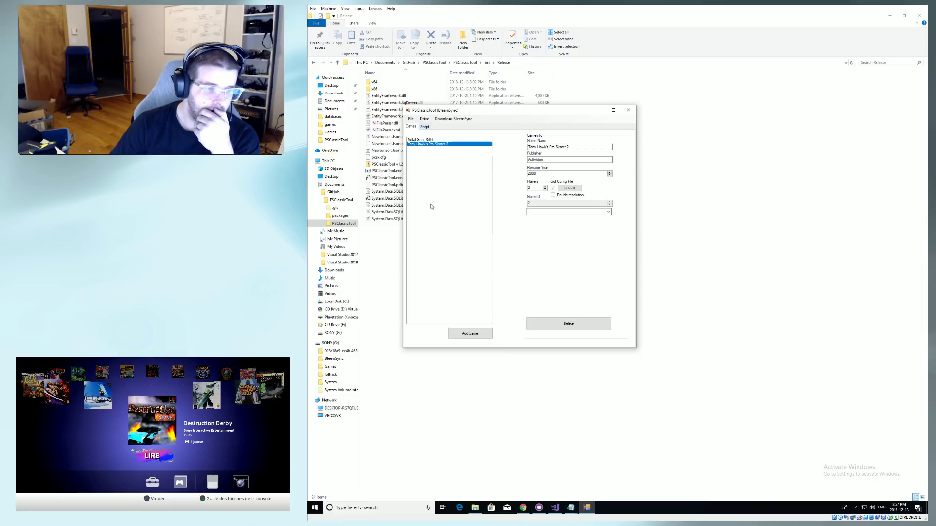
Step: Add the Castlevania - Symphony of the Night (USA) folder from the VBOXSVR Playstation share as a game and show its info
click(477, 334)
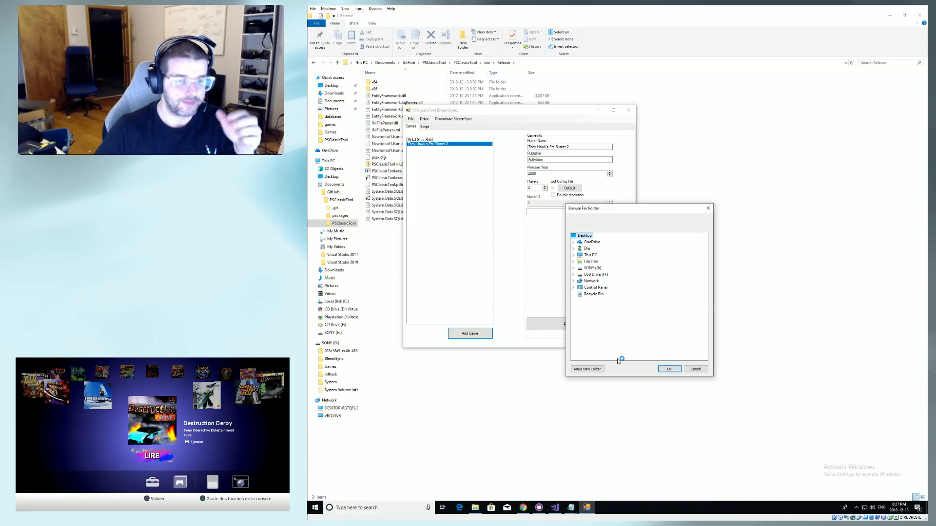
click(574, 281)
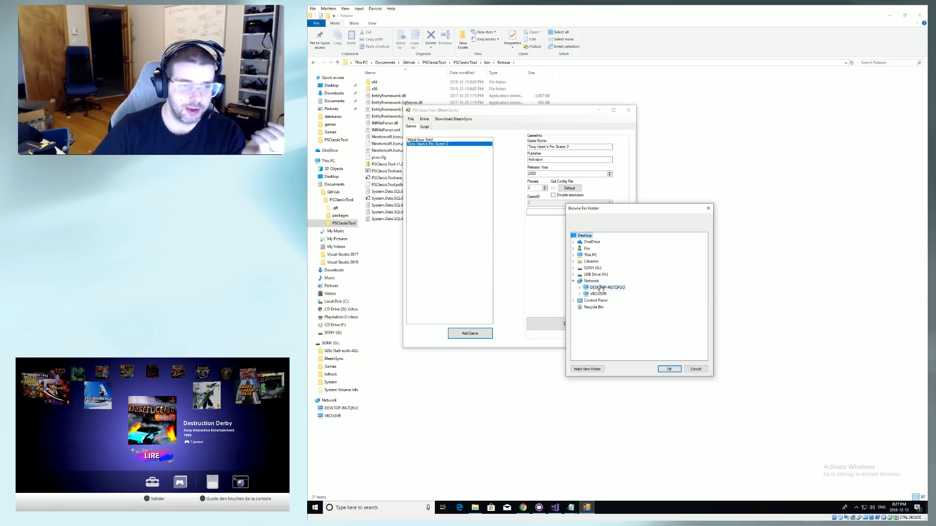
click(578, 294)
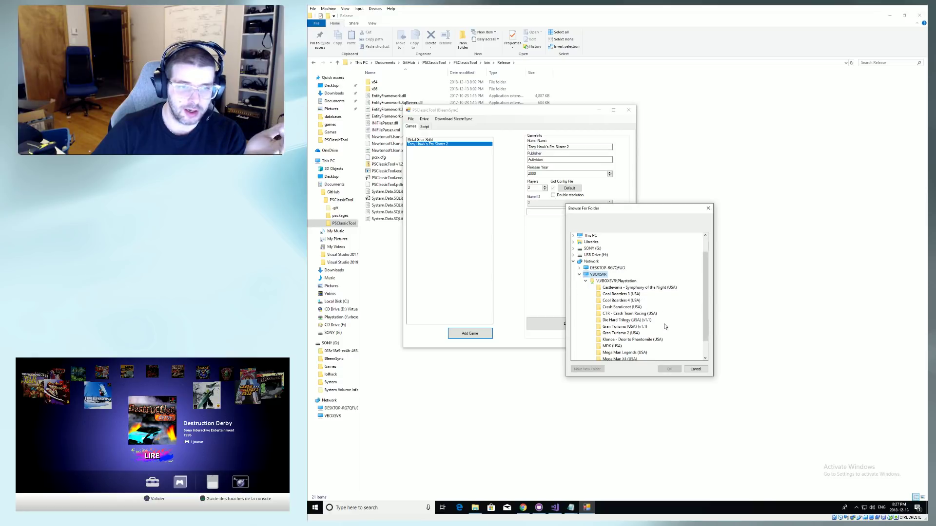
click(636, 289)
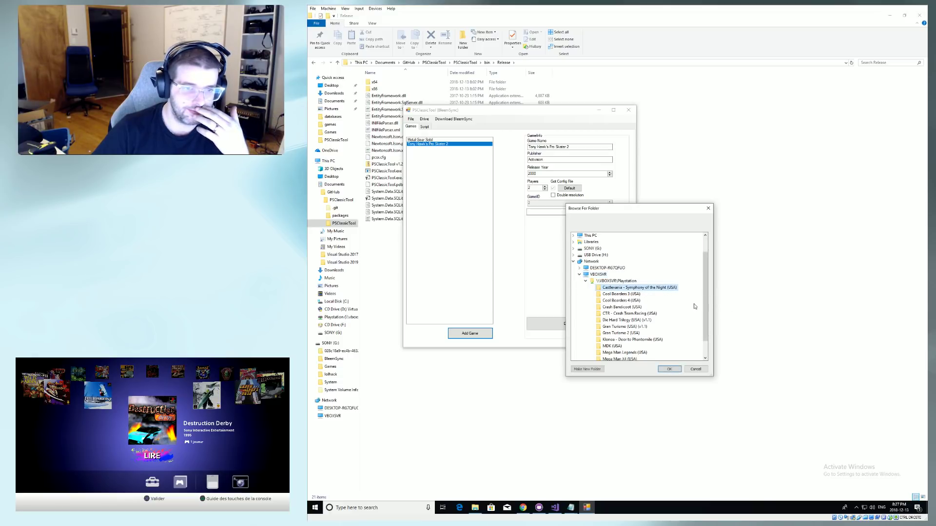
click(670, 369)
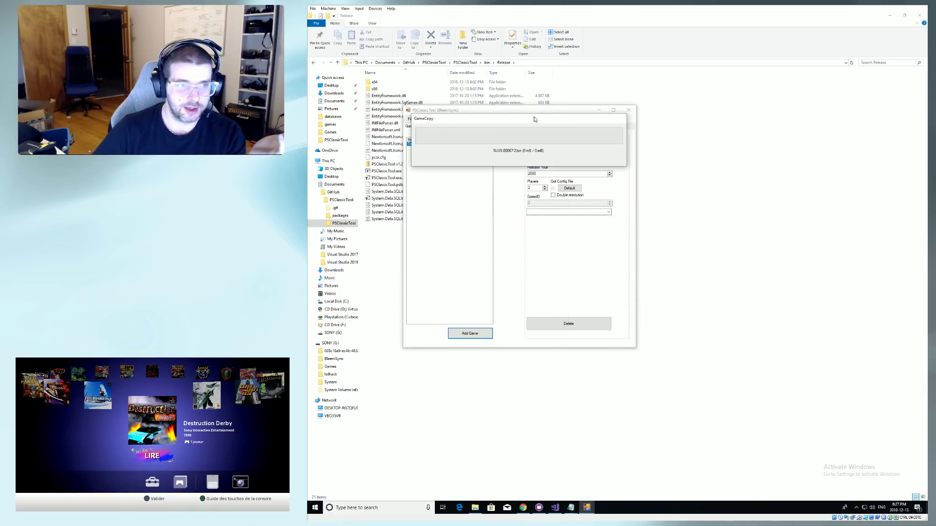
drag(534, 117, 583, 194)
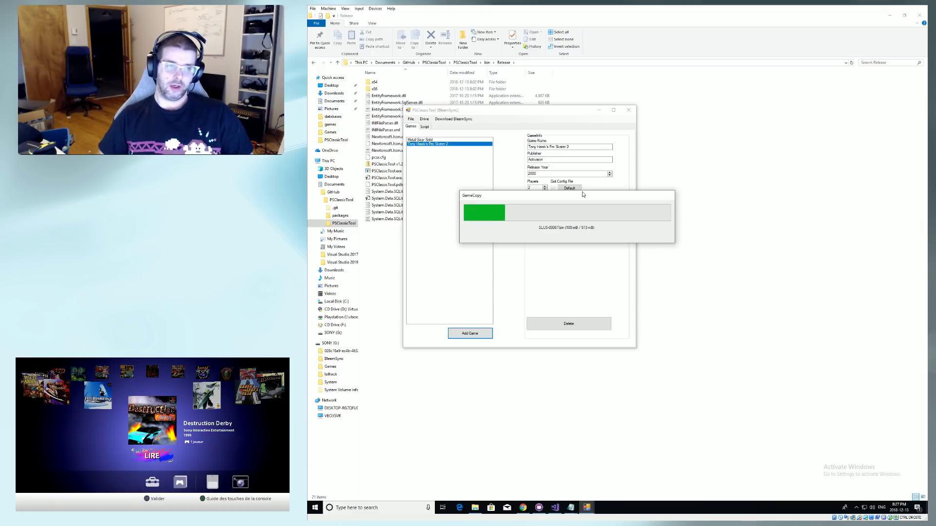
drag(583, 195, 591, 232)
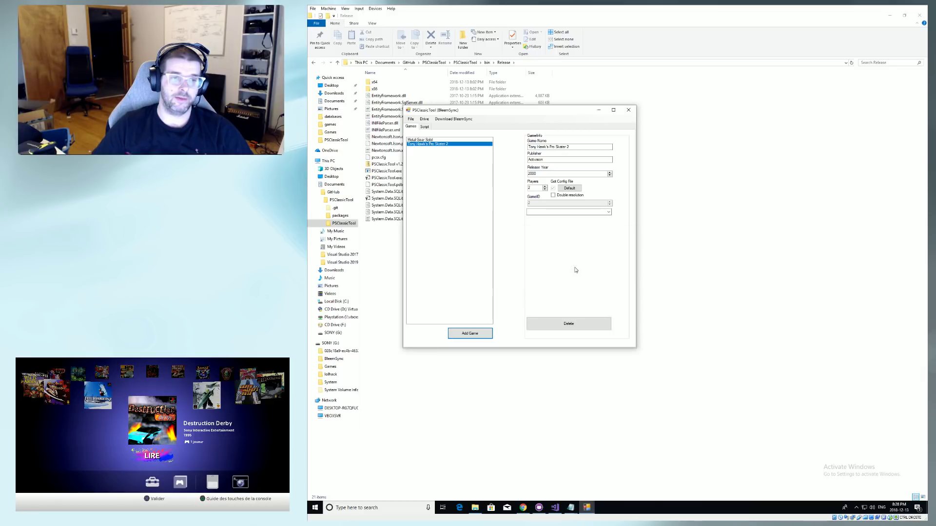
click(441, 149)
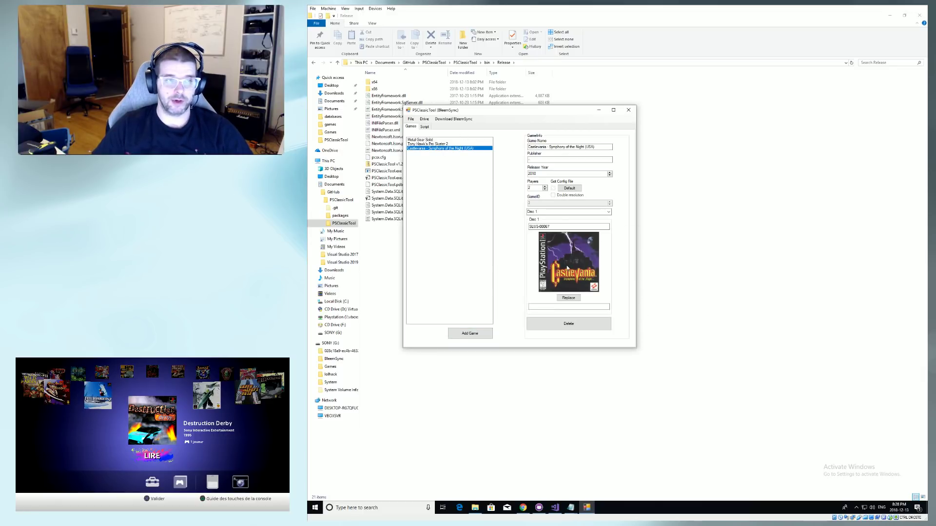
Step: Inspect the Castlevania - Symphony of the Night (USA) source folder on the VBOXSVR share in File Explorer, including its PNG cover file
click(475, 507)
click(475, 508)
key(alt+Tab)
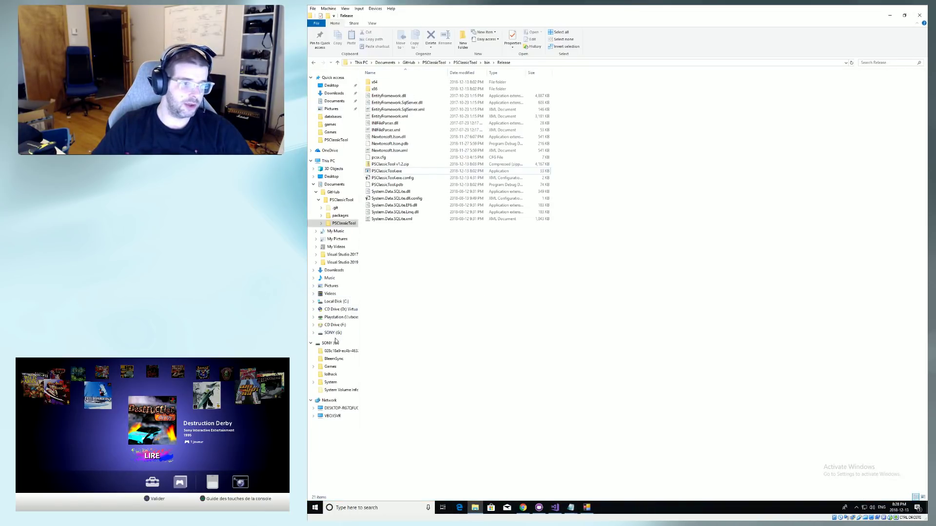
click(314, 416)
click(317, 425)
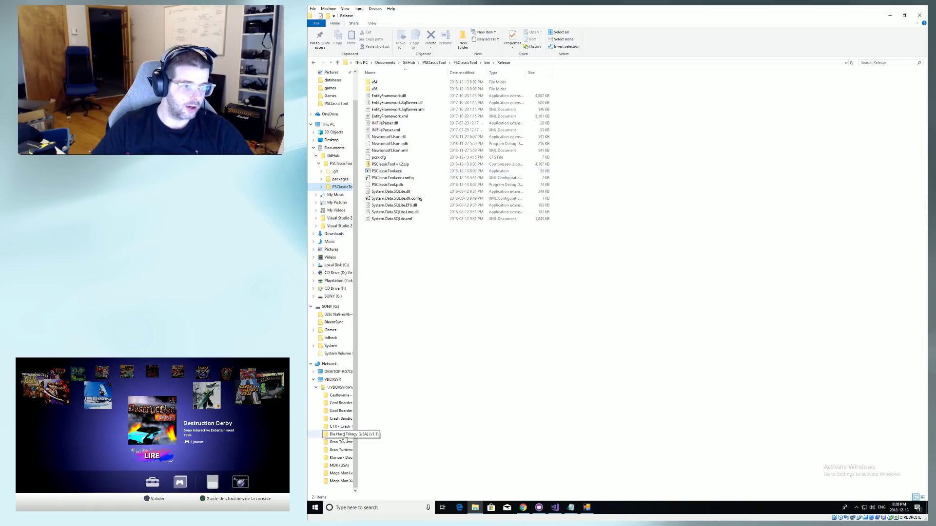
click(345, 396)
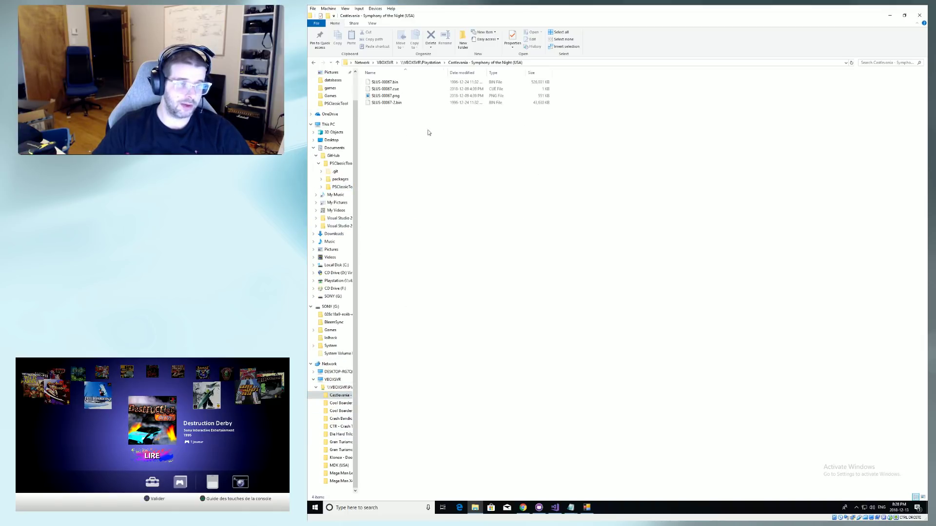
click(405, 96)
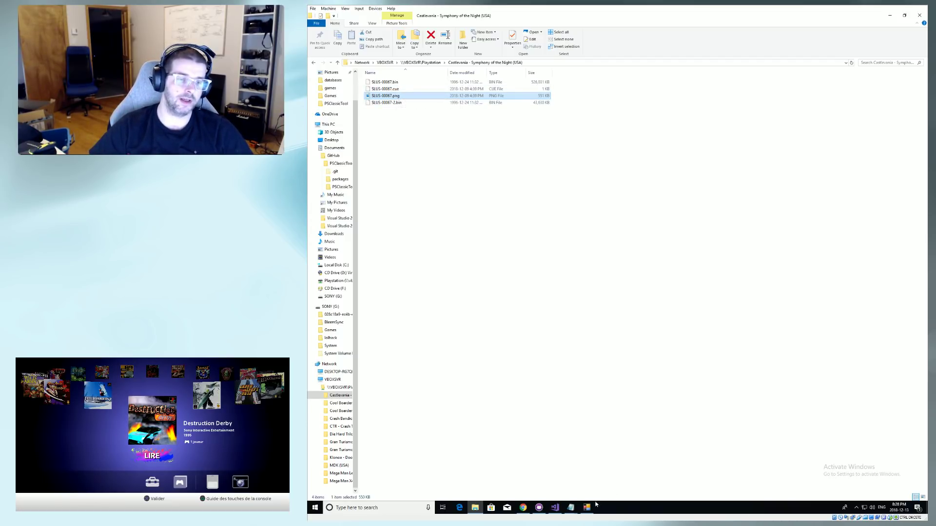
Step: In PSClassicTool, set the Castlevania publisher to Konami and shorten the game name to "Castlevania - Symphony of the Night"
click(569, 160)
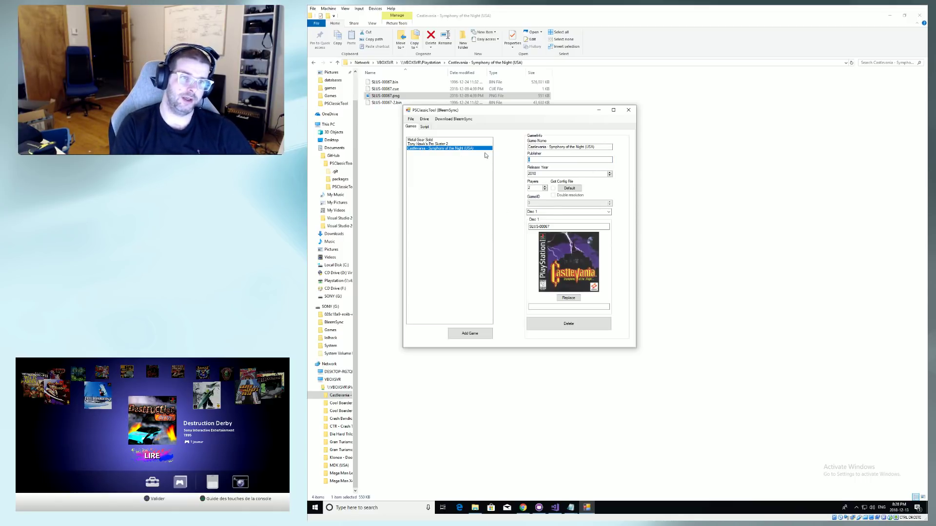
text(Konam)
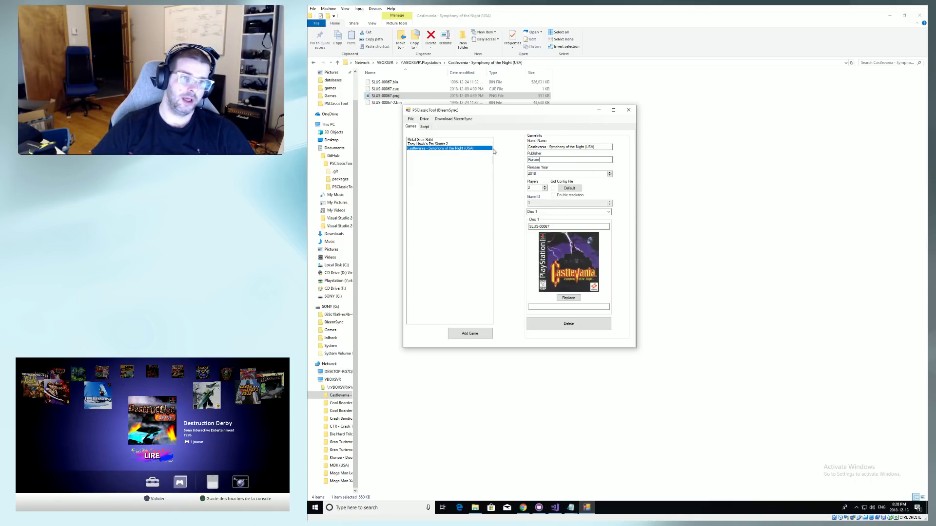
text(i)
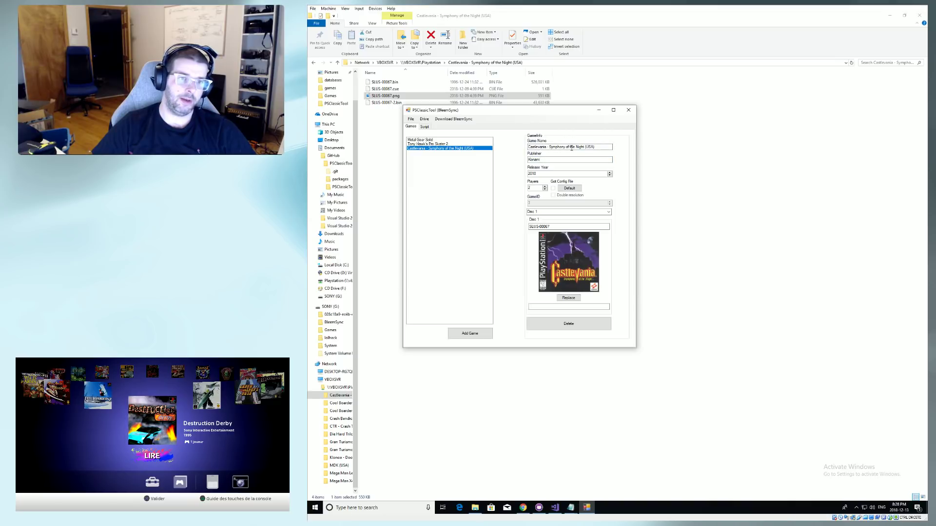
key(BackSpace)
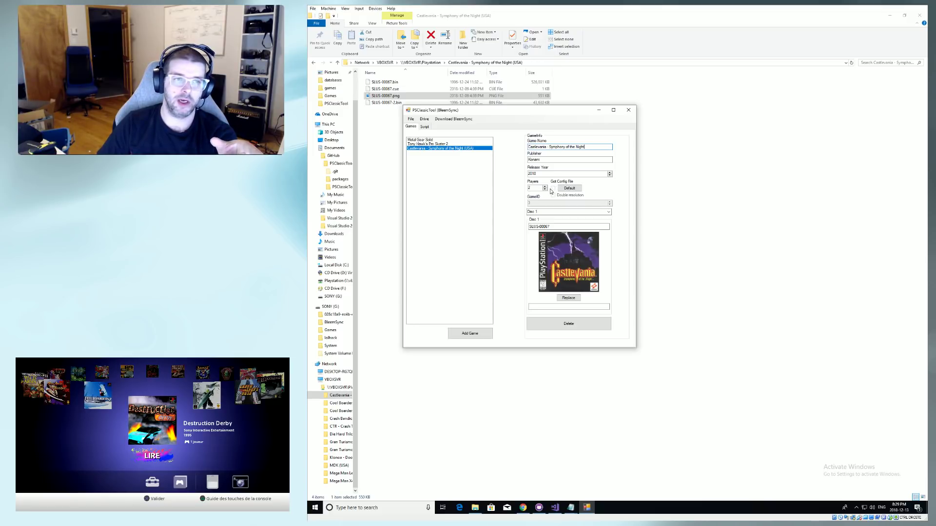
Step: Give Castlevania the default config file, pcsx.cfg from the Release folder, and enable double resolution
click(571, 189)
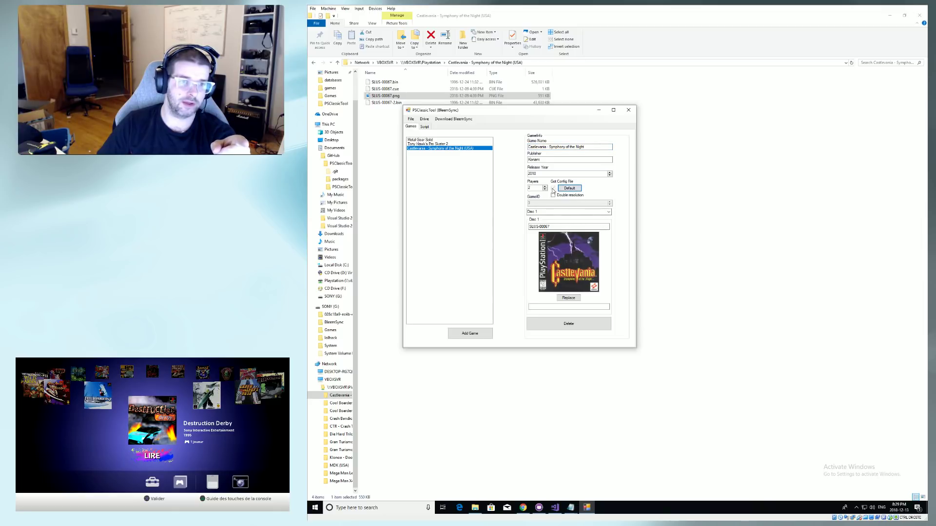
key(alt+Tab)
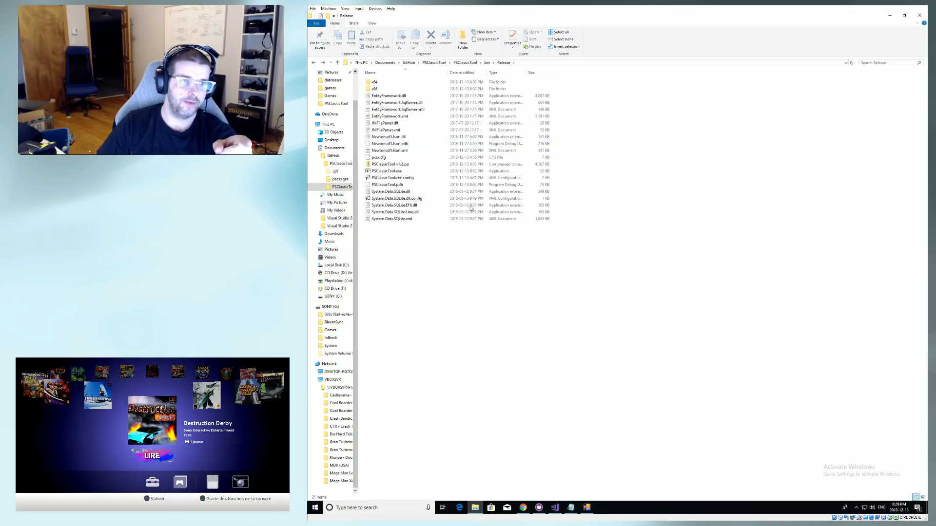
click(385, 157)
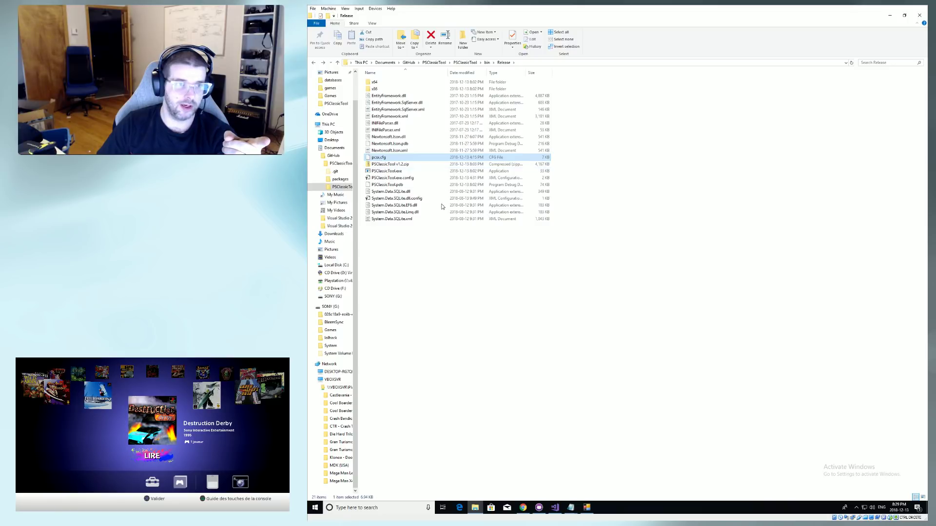
click(587, 508)
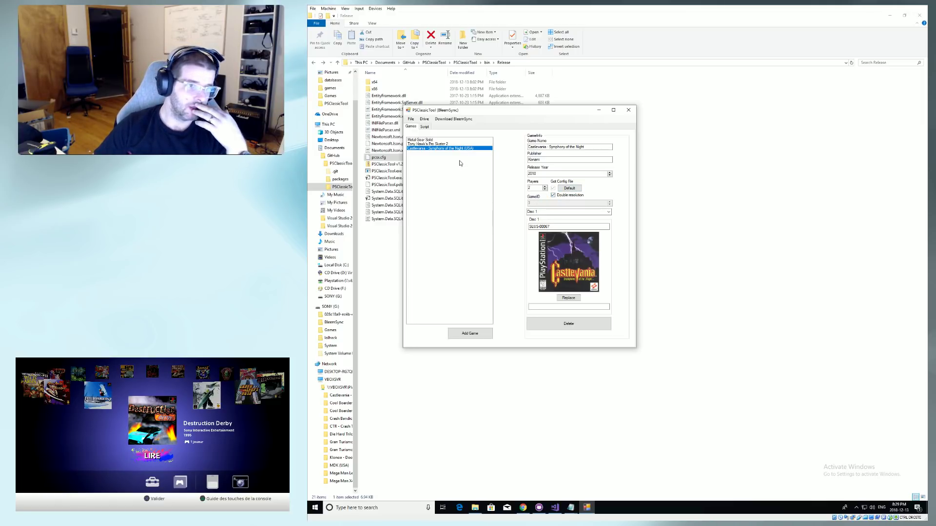
Step: Add the Gran Turismo (USA) (v1.1) folder from the VBOXSVR Playstation share as a game
click(471, 334)
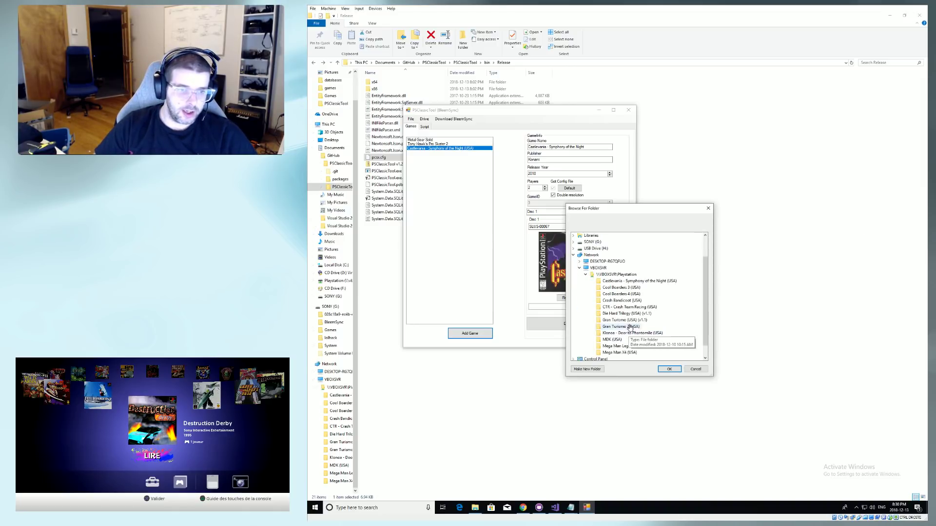
click(633, 320)
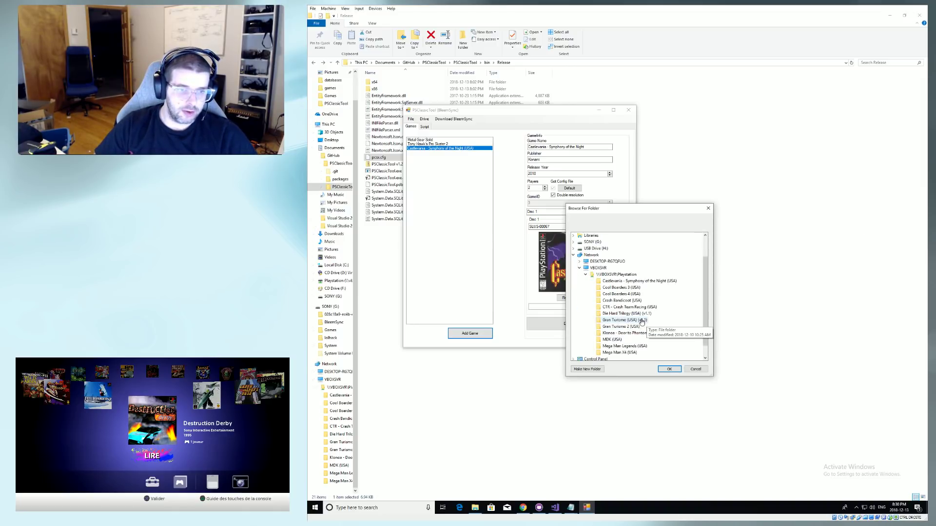
click(670, 370)
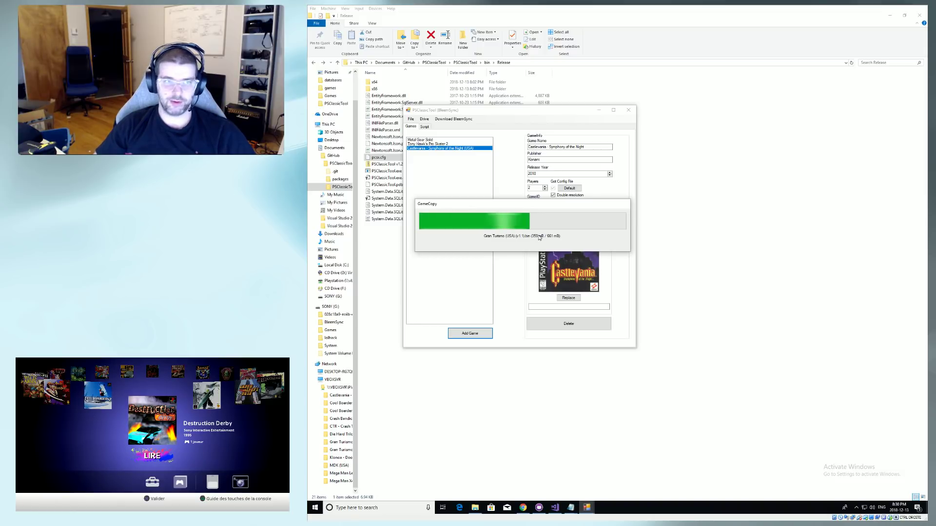
click(470, 216)
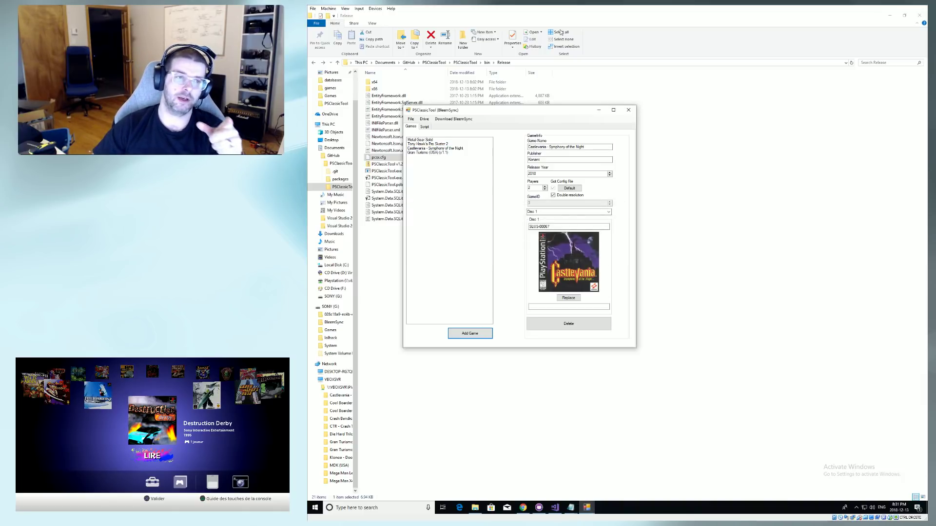
Step: Open the info of the newly added Gran Turismo entry and shorten its game name to "Gran Turismo"
click(441, 152)
click(441, 148)
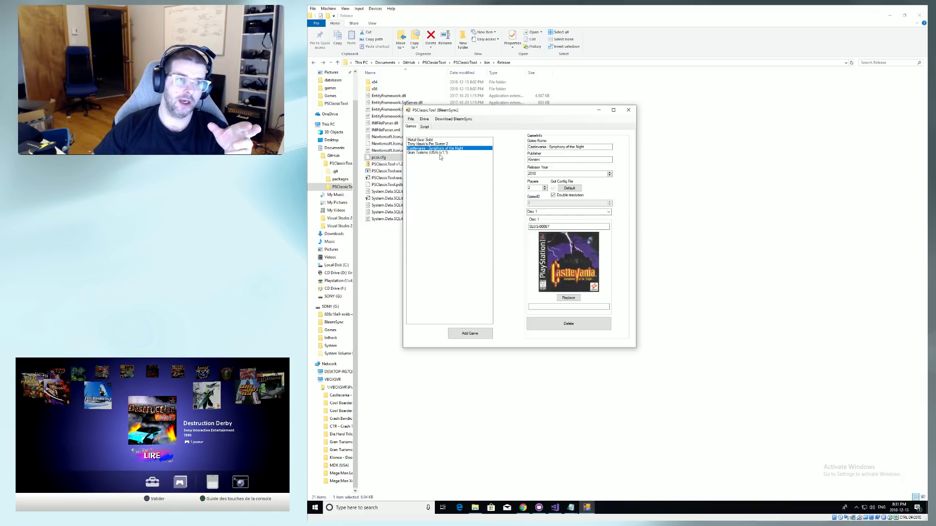
click(442, 153)
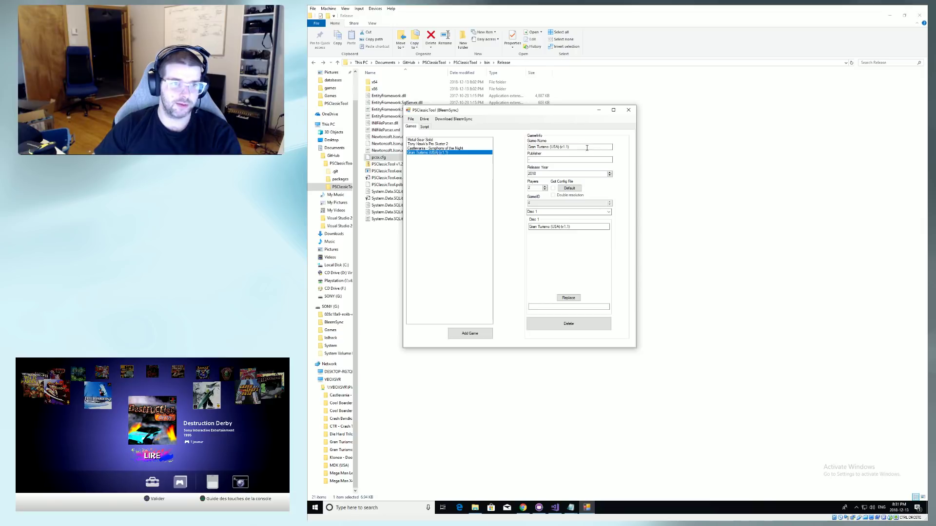
drag(550, 146, 564, 146)
click(558, 160)
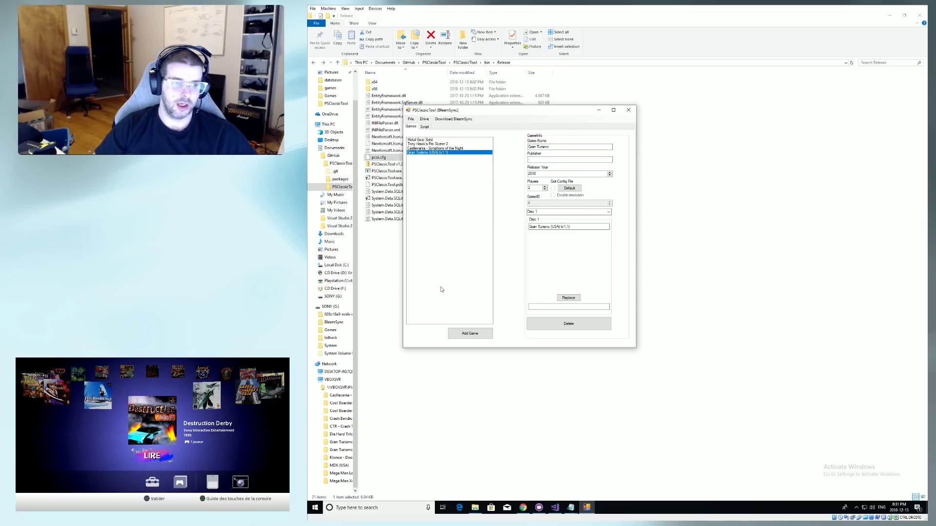
Step: Review the info of Tony Hawk's Pro Skater 2 and Castlevania - Symphony of the Night, and close PSClassicTool
click(447, 145)
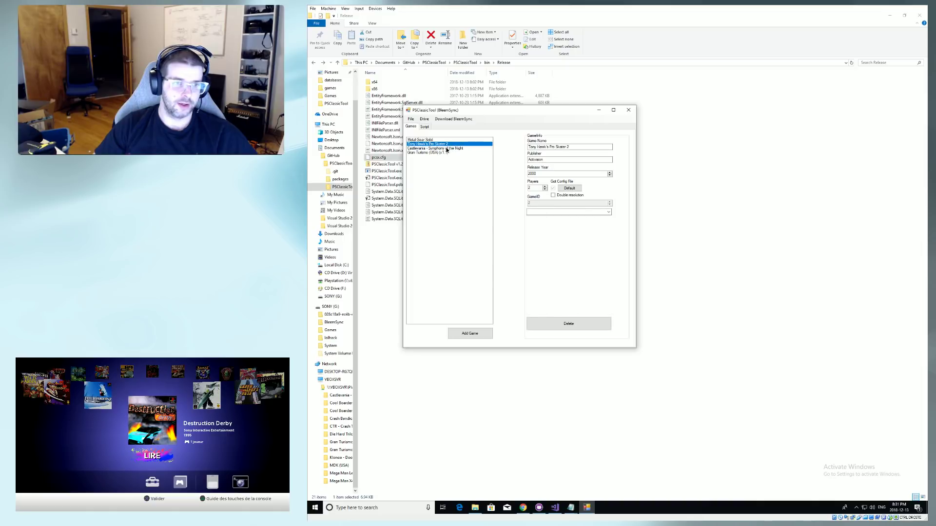
click(447, 148)
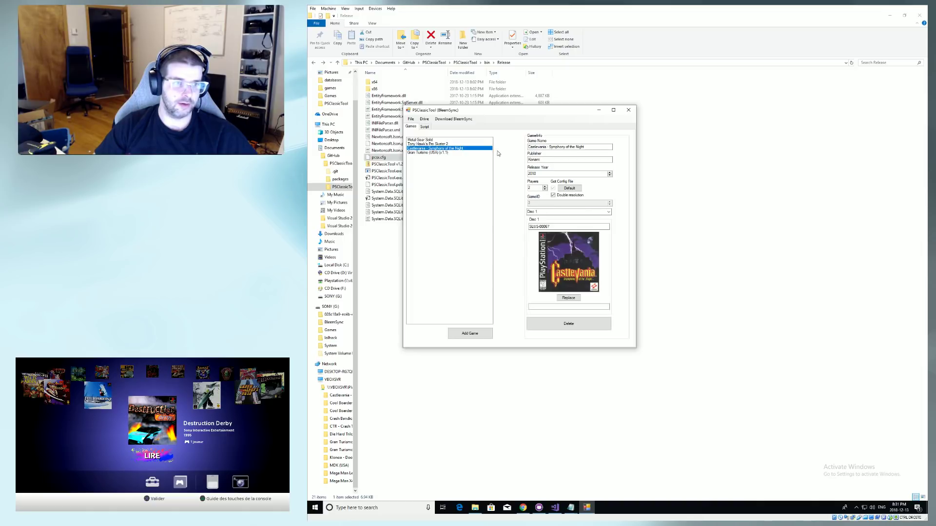
click(628, 112)
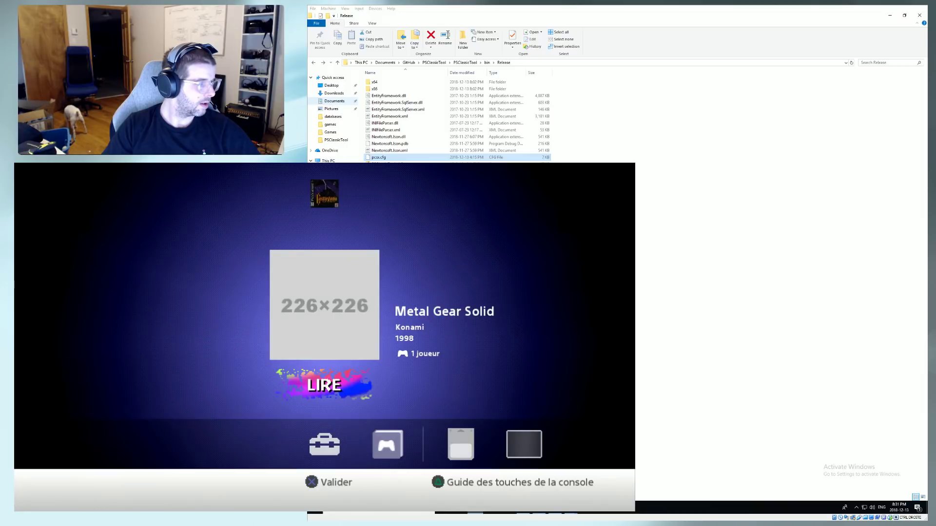
Step: On the PlayStation Classic, browse the added games in the carousel and launch Castlevania - Symphony of the Night
key(Right)
key(Right)
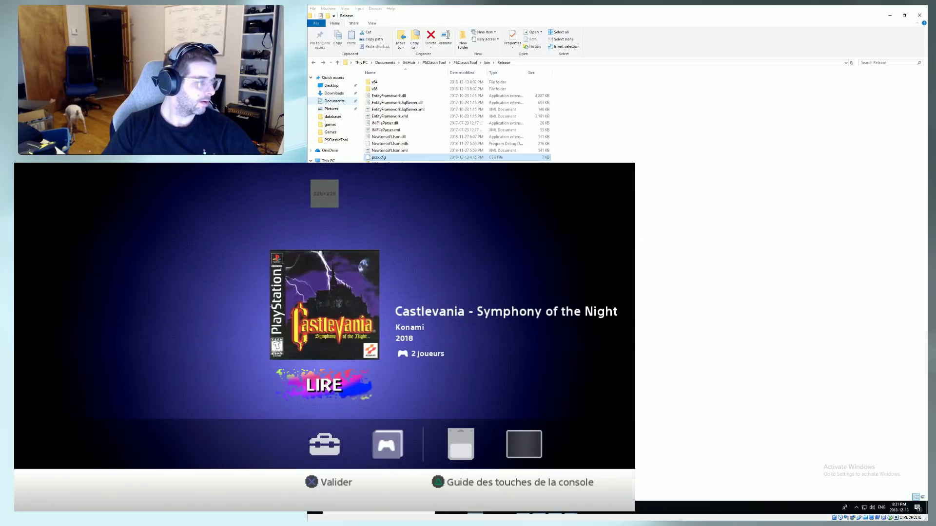
key(Right)
key(Left)
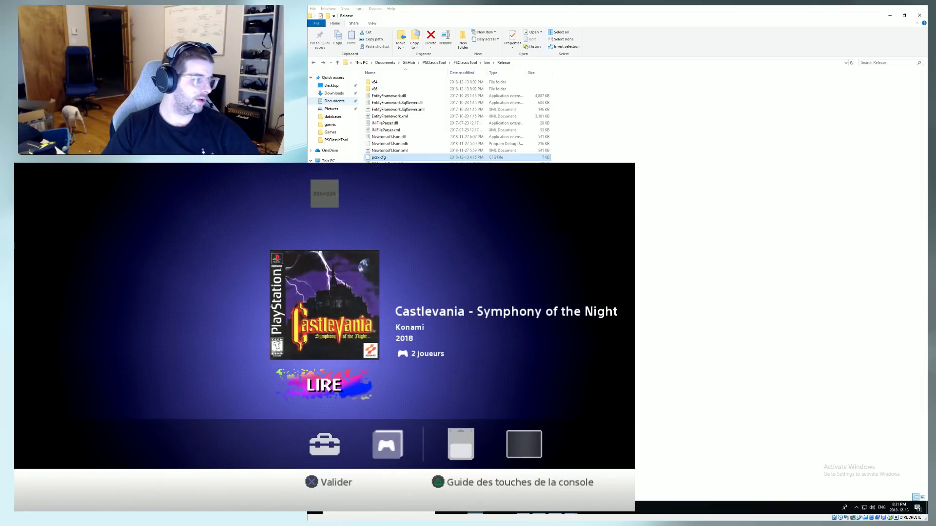
key(Right)
key(Left)
key(Right)
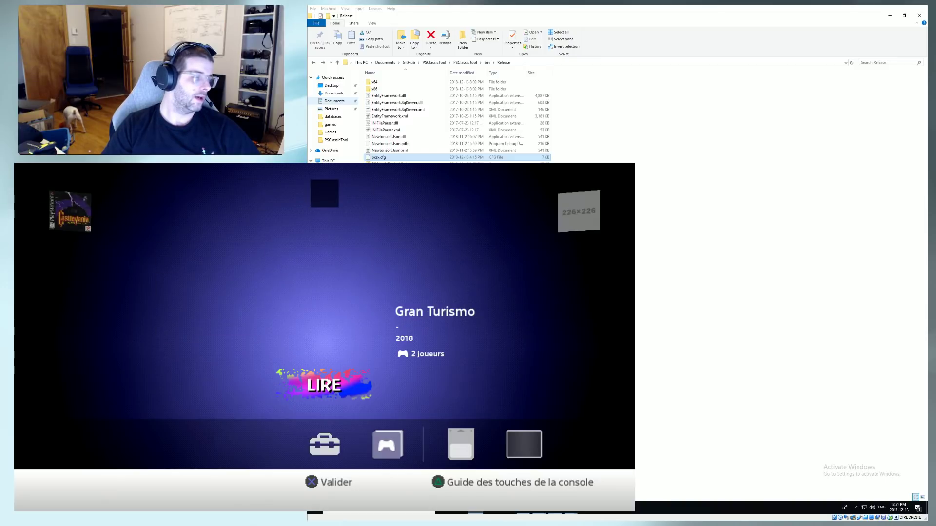
key(Left)
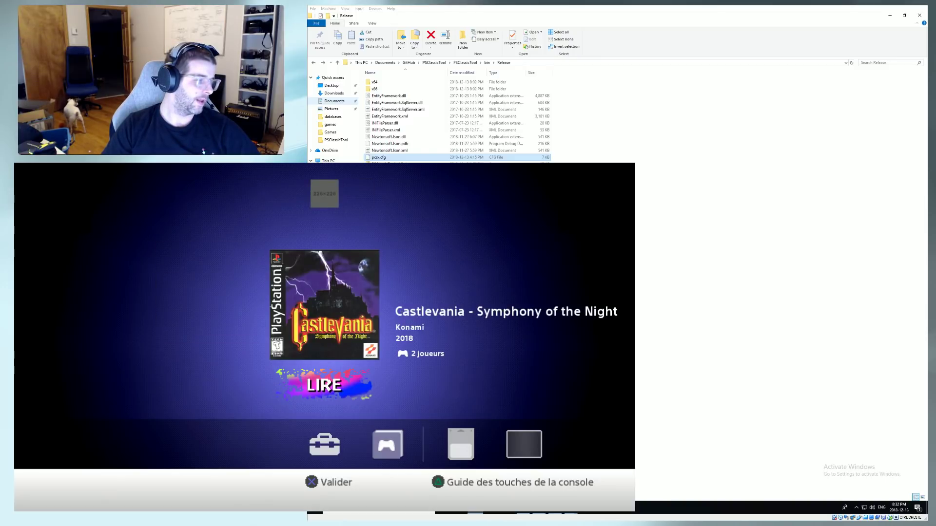
key(Return)
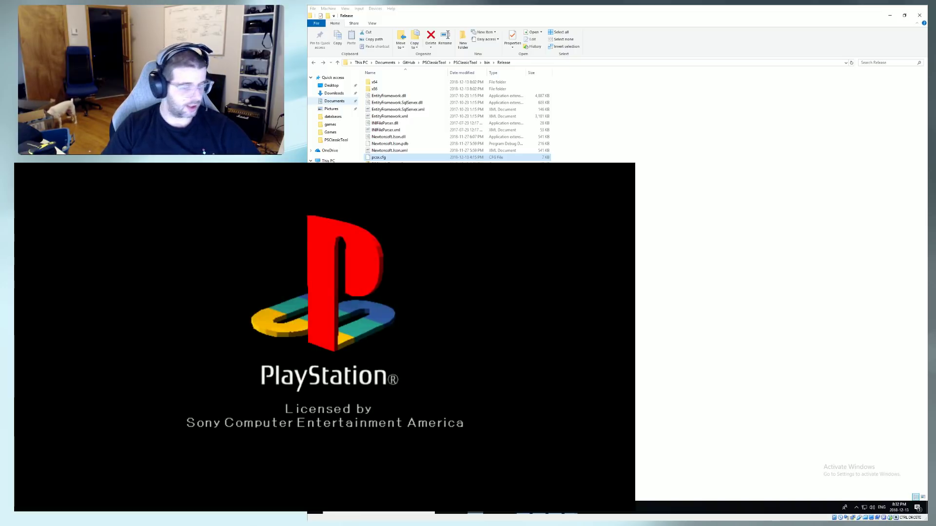
Step: Pause the game and open the BIOS/Plugins options within the PCSX menu
key(Escape)
key(Down)
key(Return)
key(Down)
key(Down)
key(Down)
key(Down)
key(Down)
key(Return)
key(Down)
key(Down)
key(Down)
key(Down)
key(Down)
key(Down)
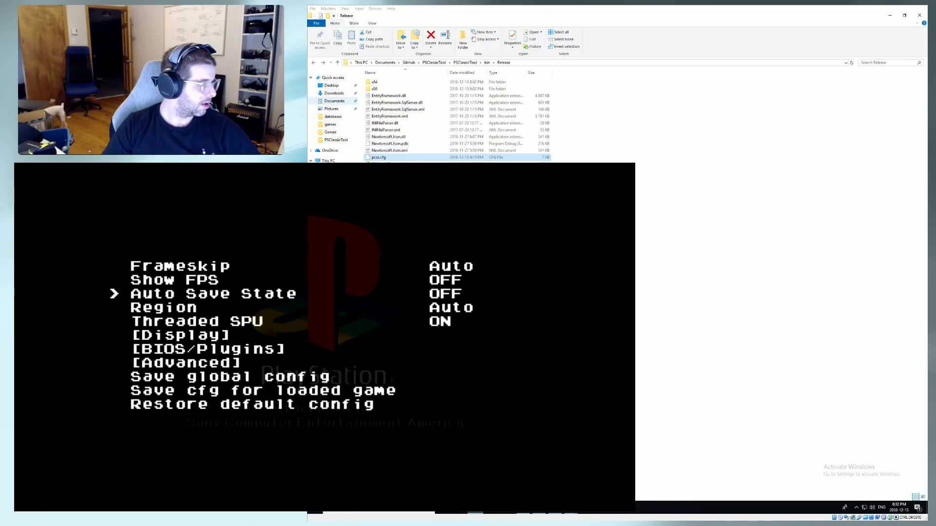
key(Return)
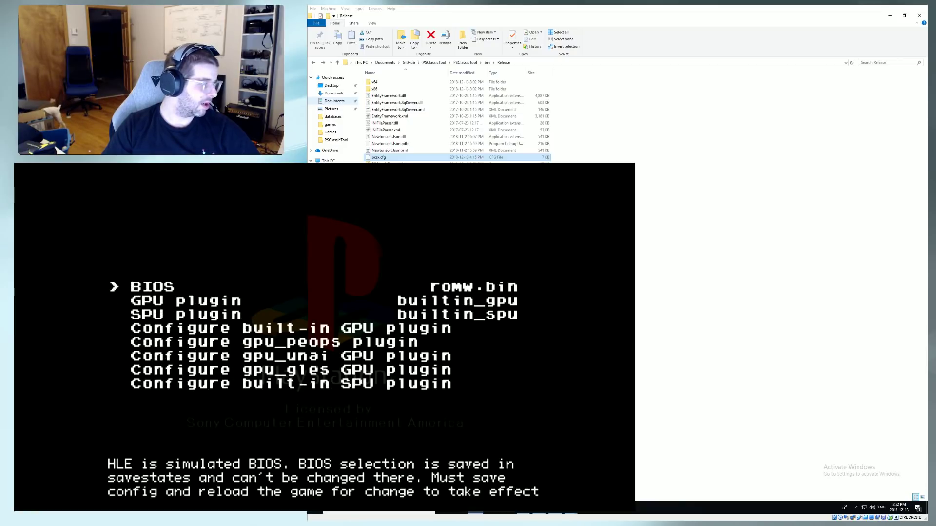
Step: Check the built-in GPU plugin's "Enhanced resolution (slow)" setting, and return to the running Castlevania game
key(Down)
key(Down)
key(Down)
key(Return)
key(Down)
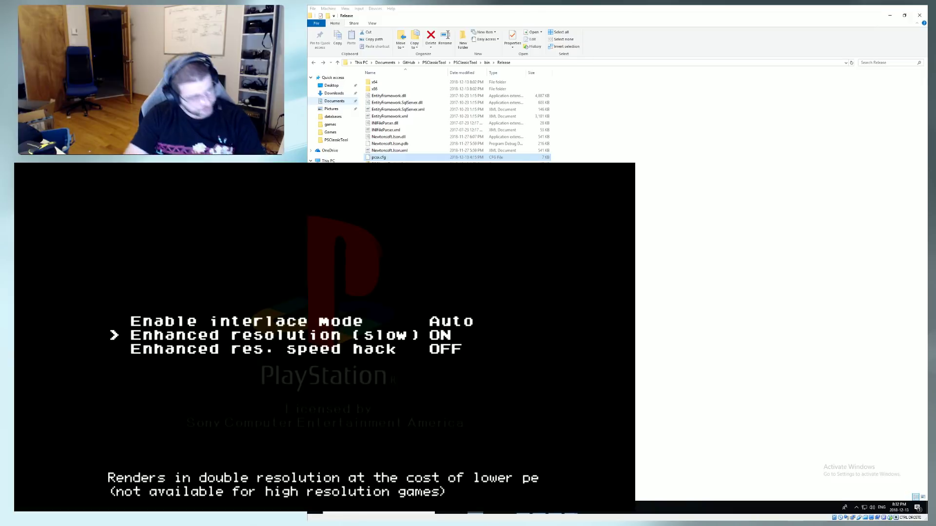
key(Escape)
key(Escape)
key(Escape)
key(Escape)
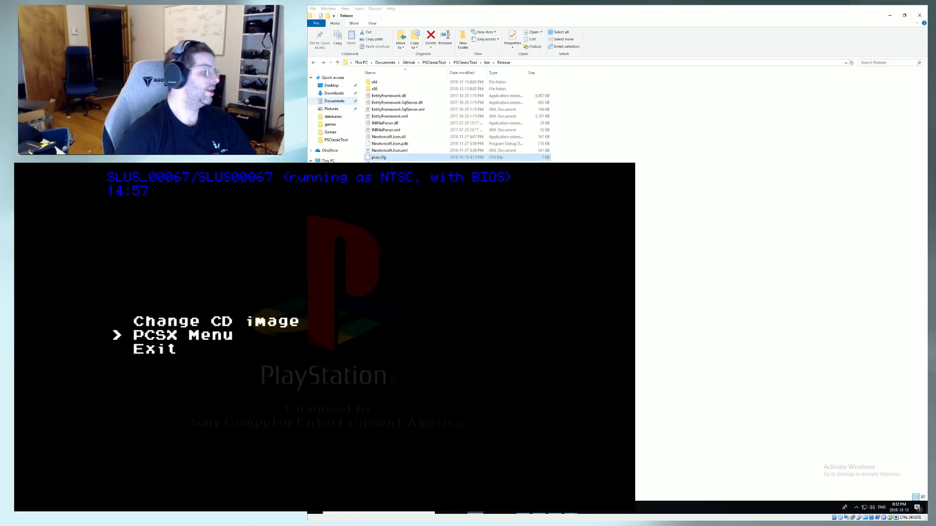
key(Escape)
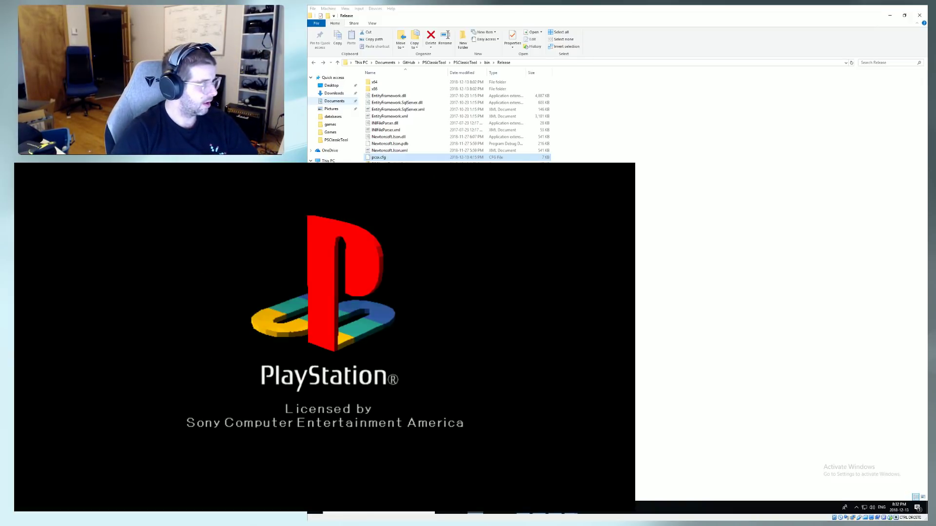